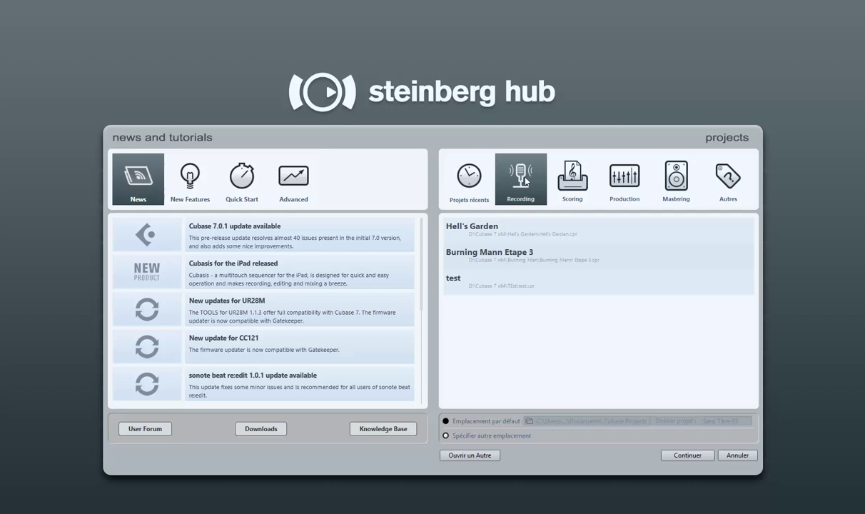
Browse the Recording, Scoring, Production and Mastering project template categories in the hub.
left_click(520, 191)
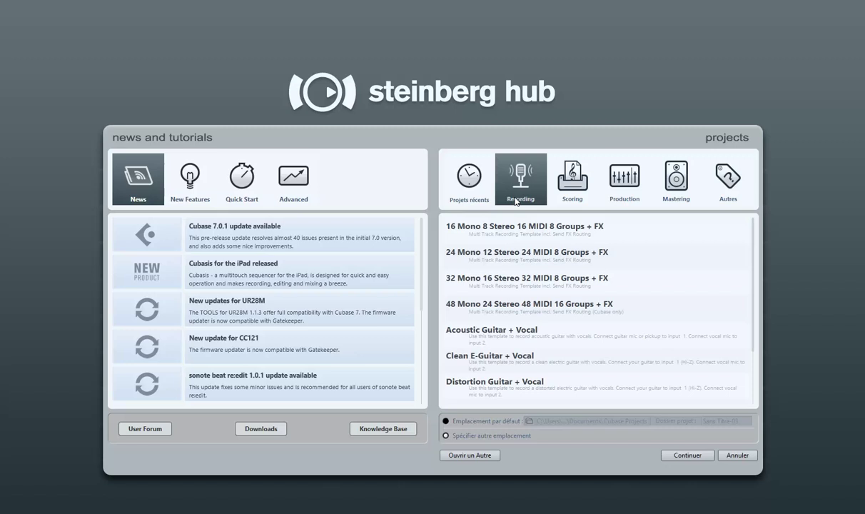
left_click(571, 200)
left_click(623, 192)
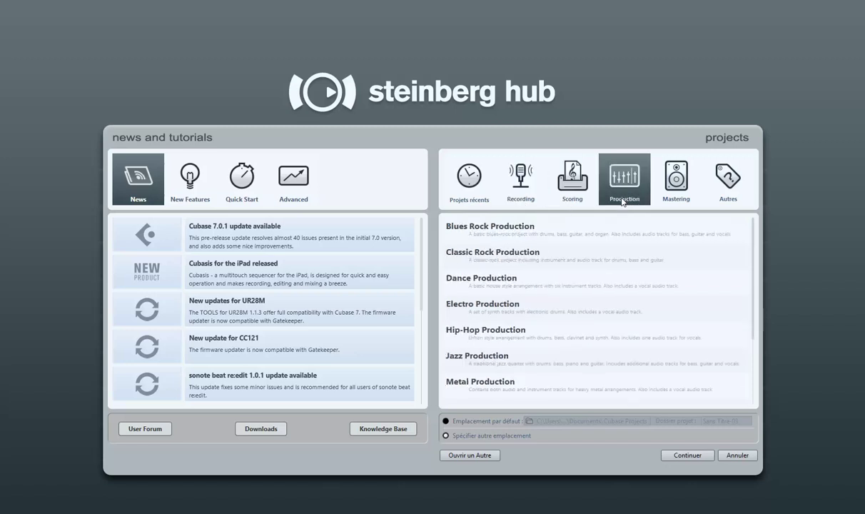
left_click(673, 195)
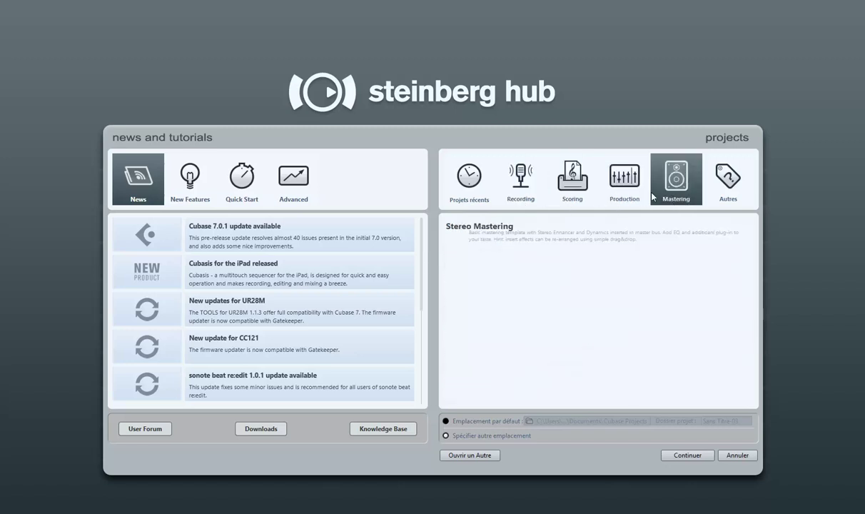
left_click(624, 202)
Open the recent project Hell's Garden and narrow the MixConsole window so that it fits the screen.
left_click(460, 191)
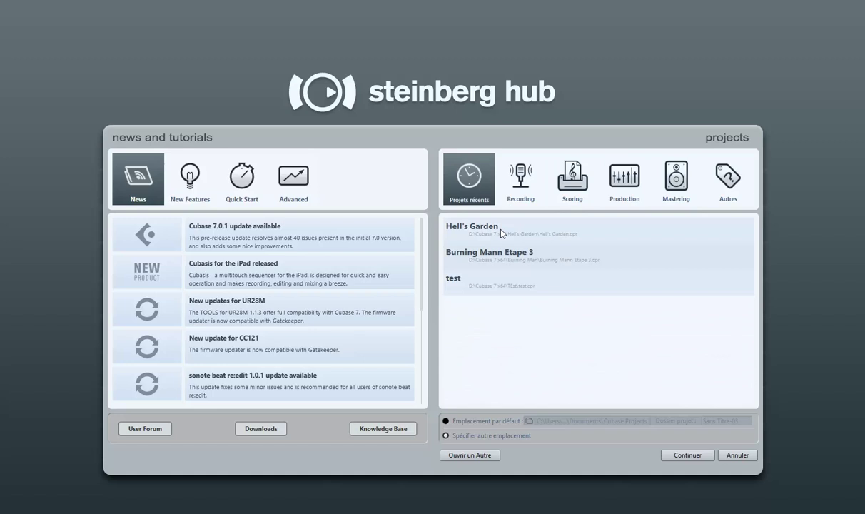
left_click(515, 238)
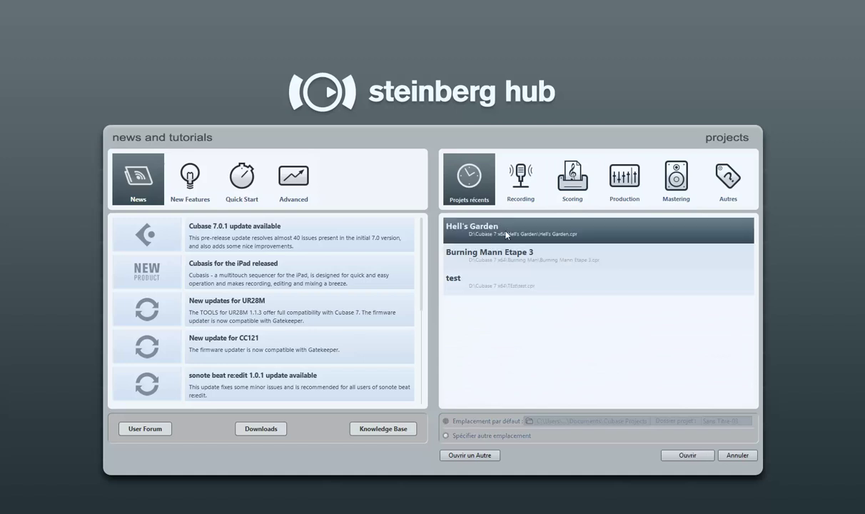
double_click(506, 235)
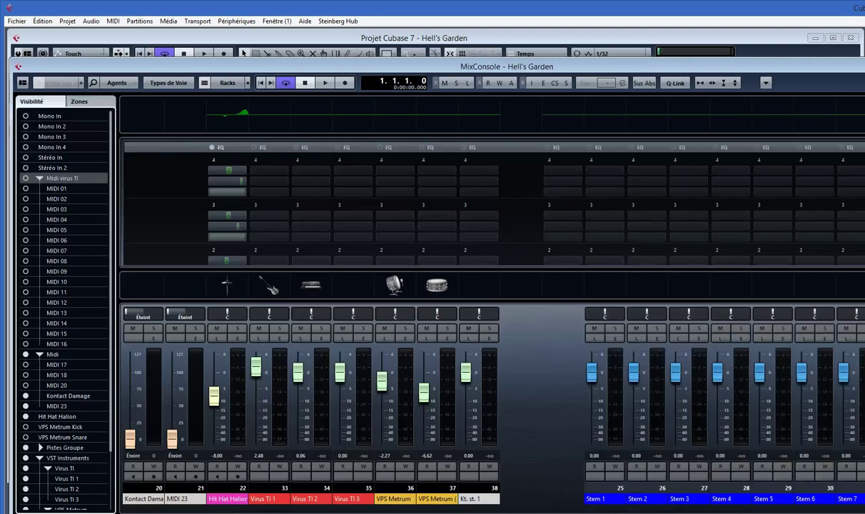
left_click_drag(862, 303, 857, 303)
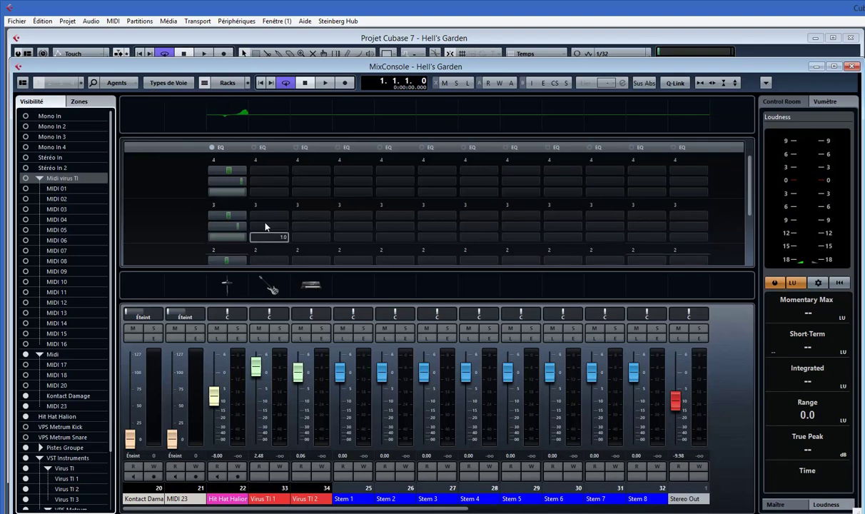
Collapse the EQ rack in the mixer, and expand and collapse the Strip rack to view its modules.
left_click(269, 149)
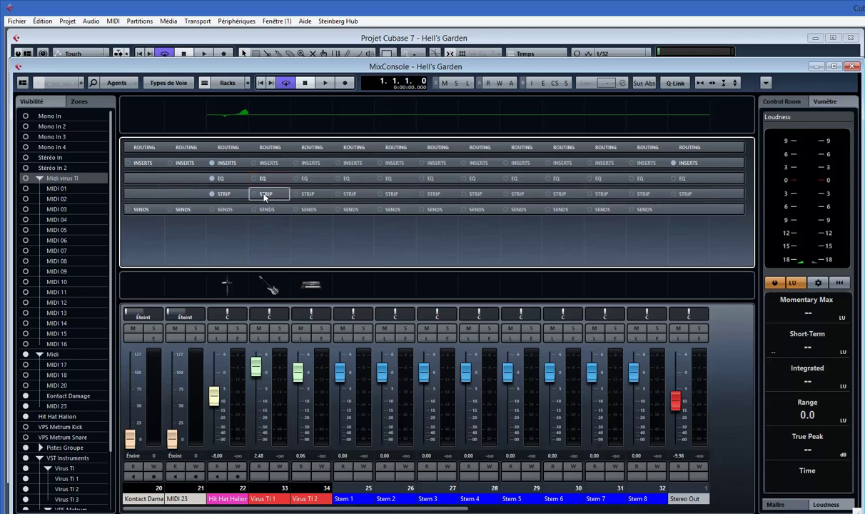
left_click(265, 194)
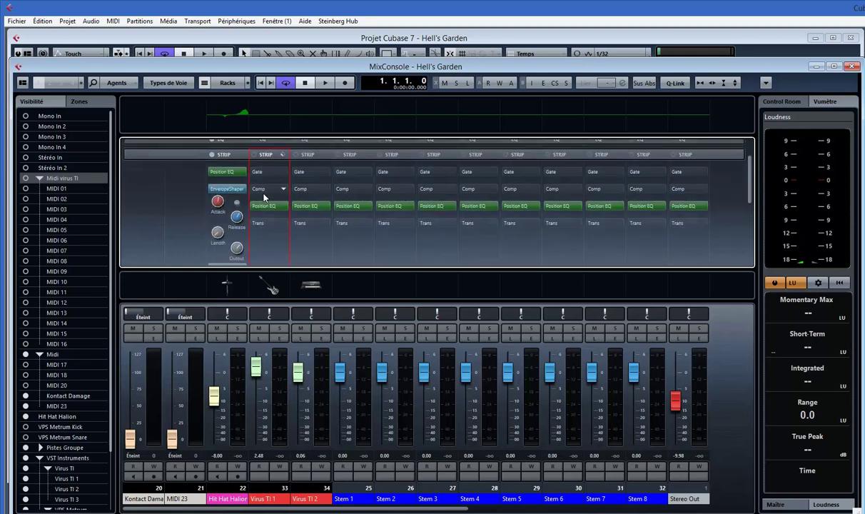
left_click(266, 148)
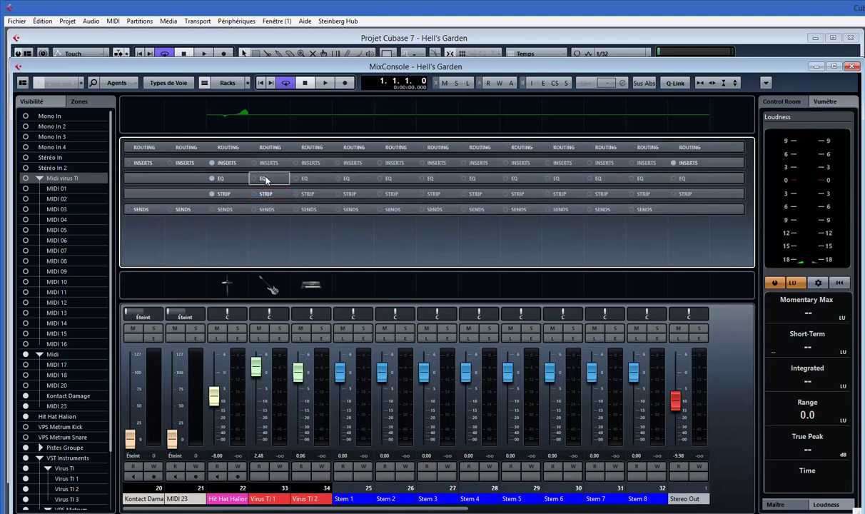
Show and hide the Bloc-notes section, and hide and restore the Courbe Égaliseur section in the mixer layout.
left_click(23, 83)
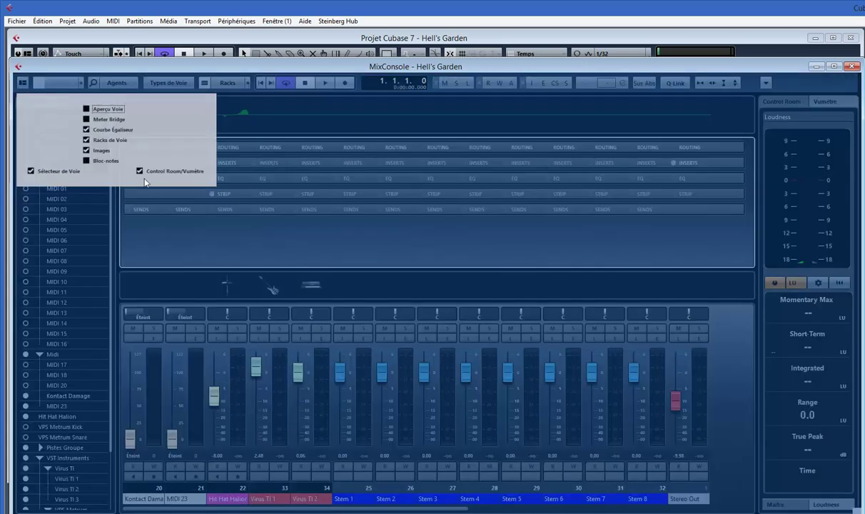
left_click(86, 160)
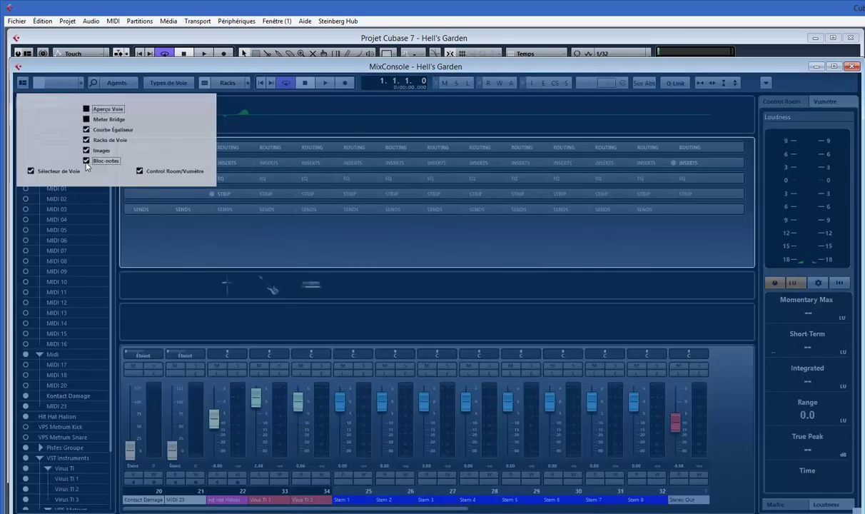
left_click(86, 162)
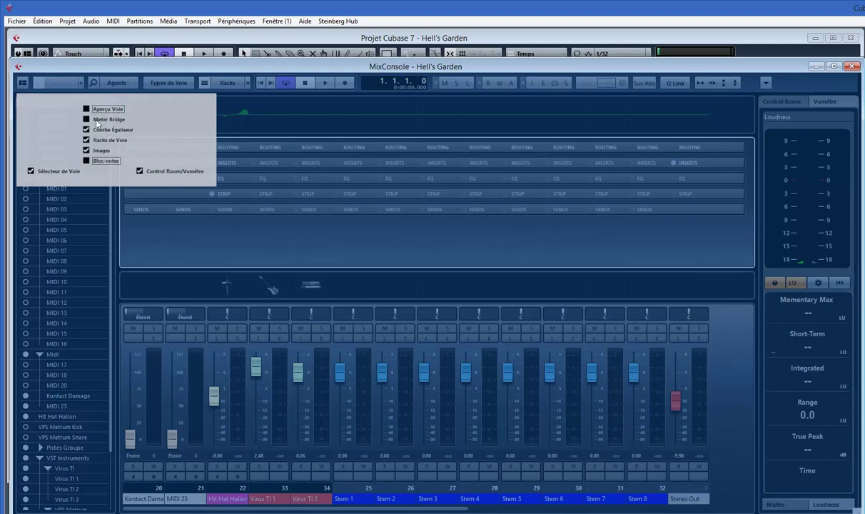
left_click(86, 130)
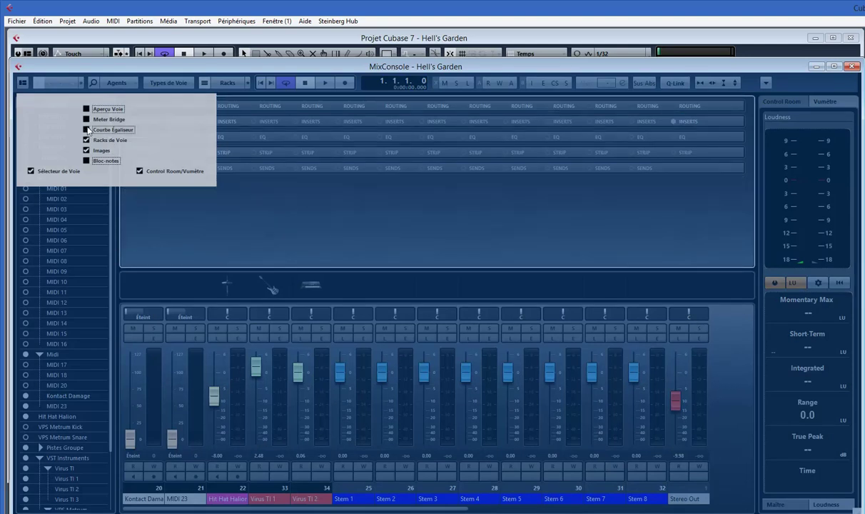
left_click(87, 130)
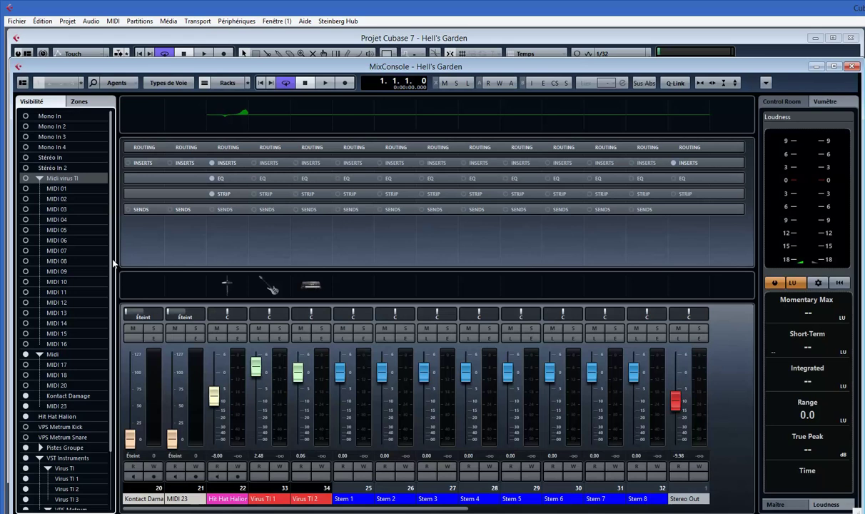
Collapse the Midi virus TI and Midi folders in the channel visibility list.
left_click(40, 177)
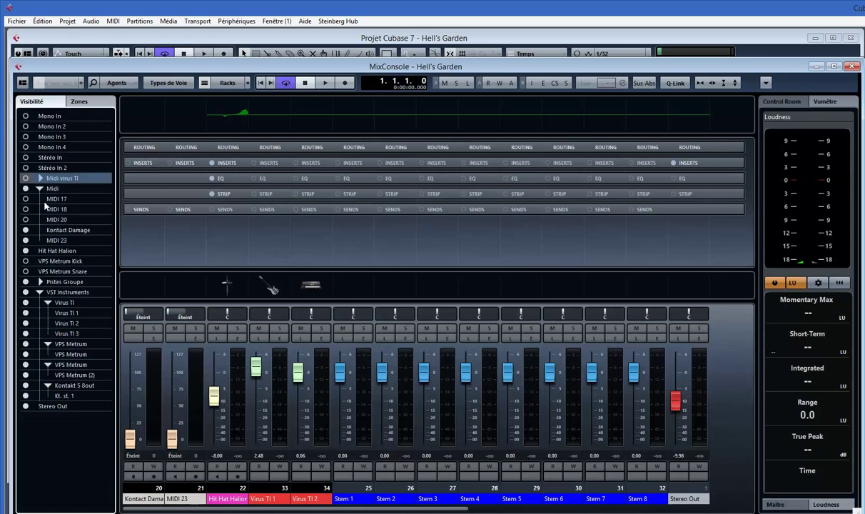
left_click(41, 189)
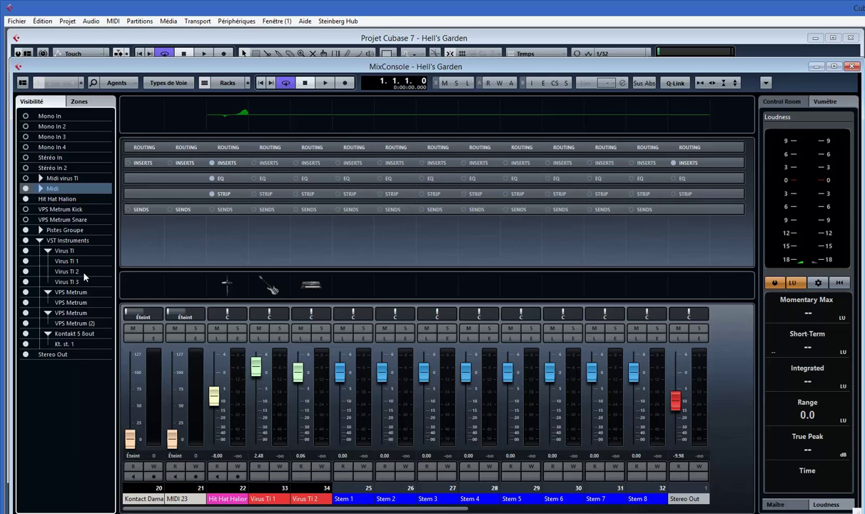
Hide and show again the Virus TI, first VPS Metrum and Pistes Groupe channels in the mixer.
left_click(25, 252)
left_click(25, 252)
left_click(26, 293)
left_click(26, 292)
left_click(26, 232)
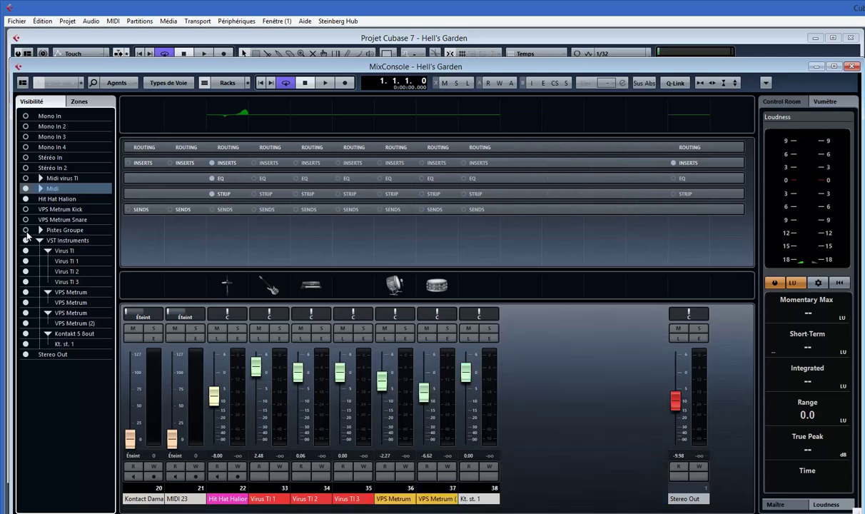
left_click(26, 231)
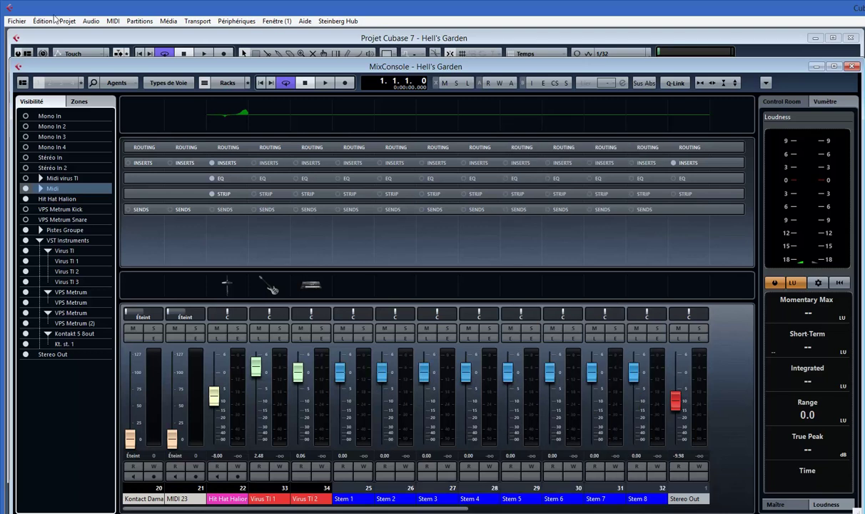
Toggle Stereo Out's zone assignment off and on, and expand Pistes Groupe to view the zones of its stems.
left_click(77, 102)
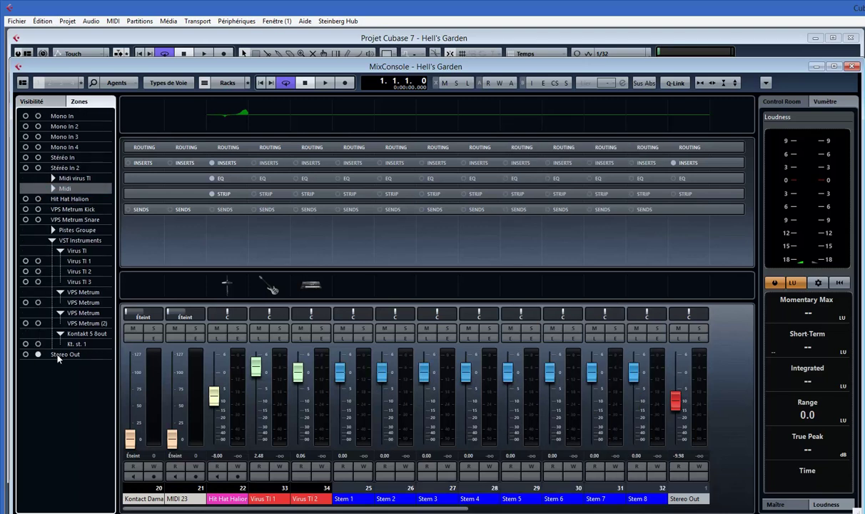
left_click(38, 355)
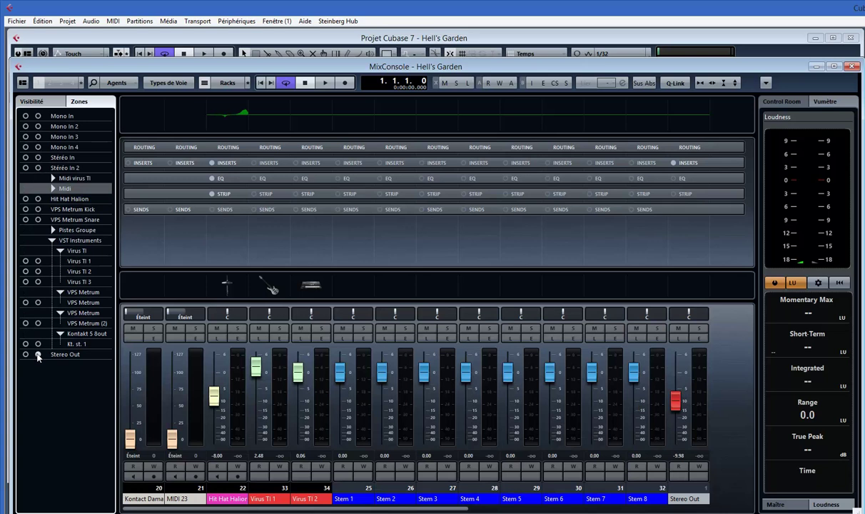
left_click(38, 355)
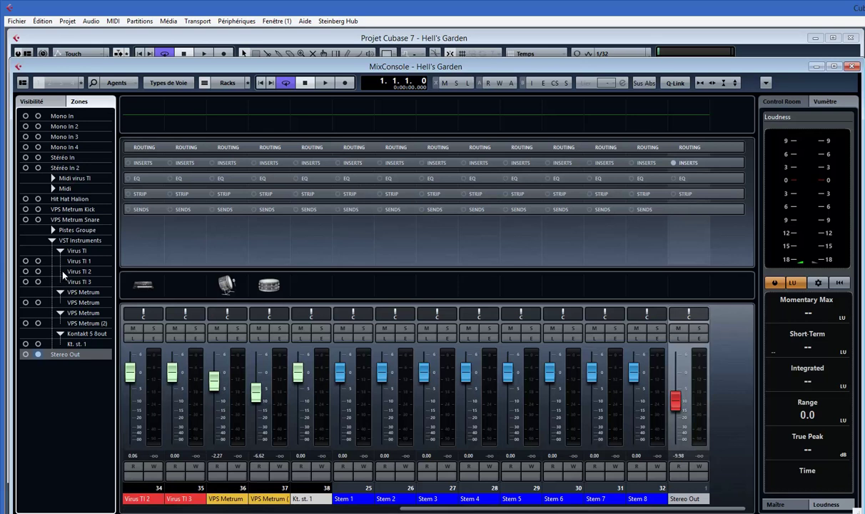
left_click(53, 230)
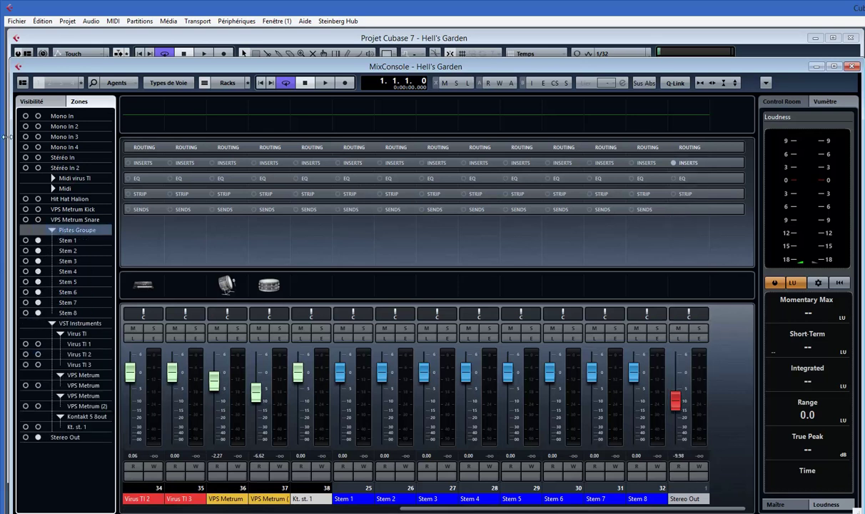
Return to the channel visibility list and hide the whole Pistes Groupe folder from the mixer.
left_click(39, 100)
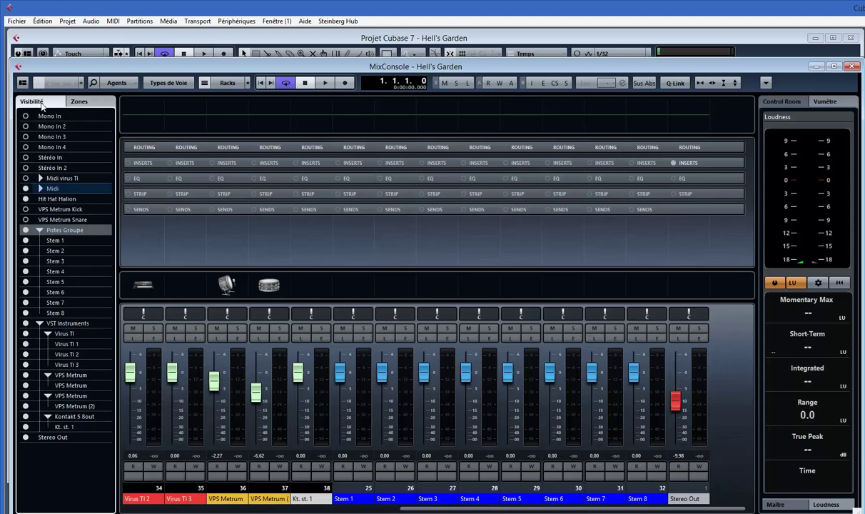
left_click(26, 230)
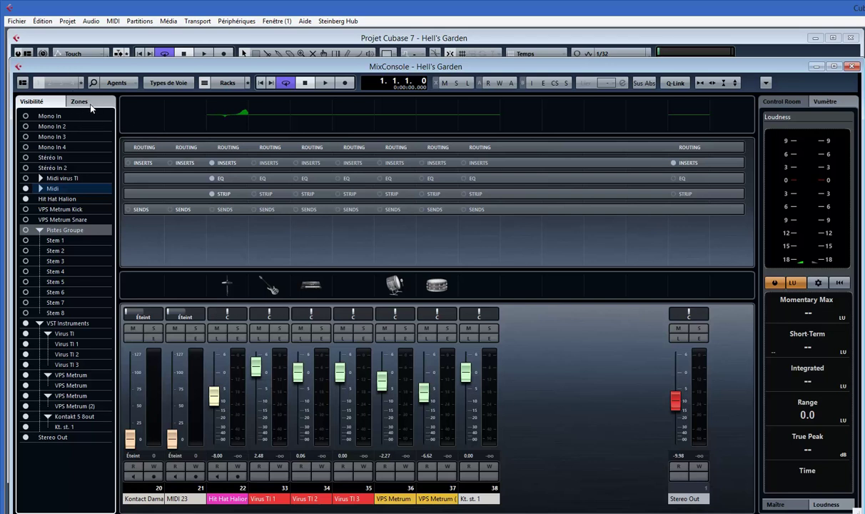
Open the channel settings of Hit Hat Halion, view its equaliser curve and return to the Channel Strip.
left_click(229, 115)
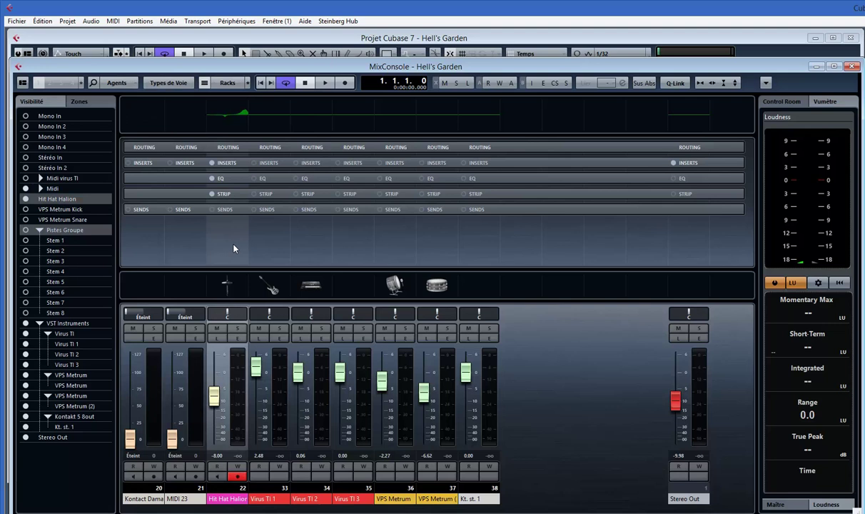
left_click(240, 340)
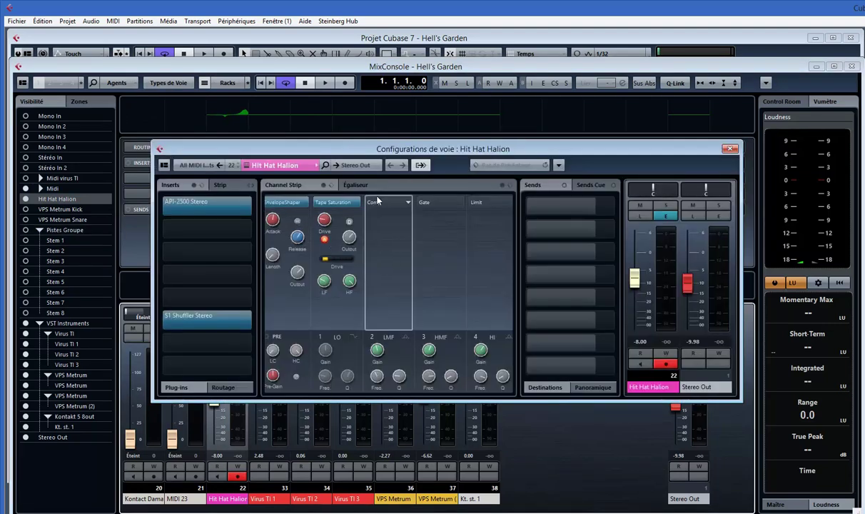
left_click(356, 187)
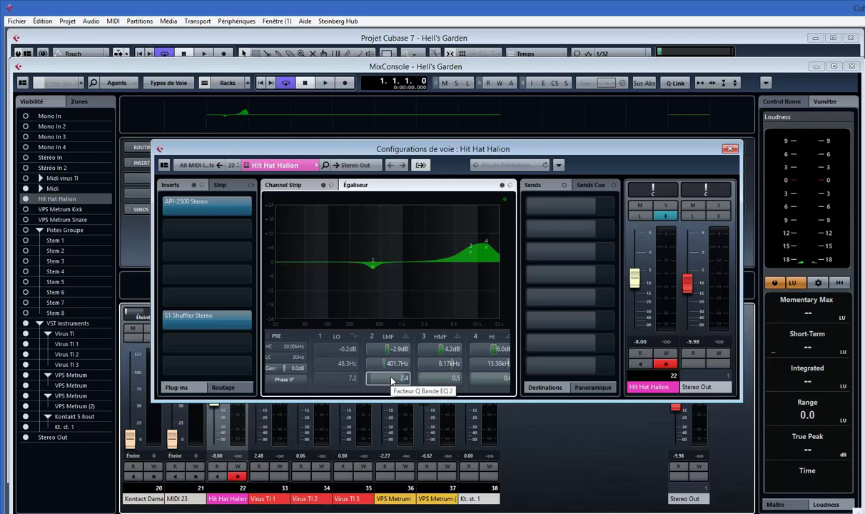
left_click(290, 187)
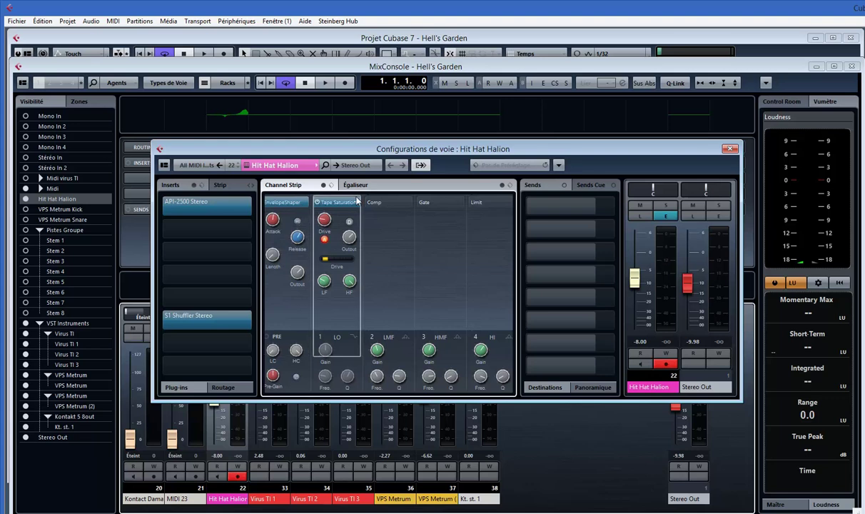
Load the Tube Compressor into the Comp slot of the Hit Hat Halion channel strip.
left_click(407, 205)
left_click(407, 205)
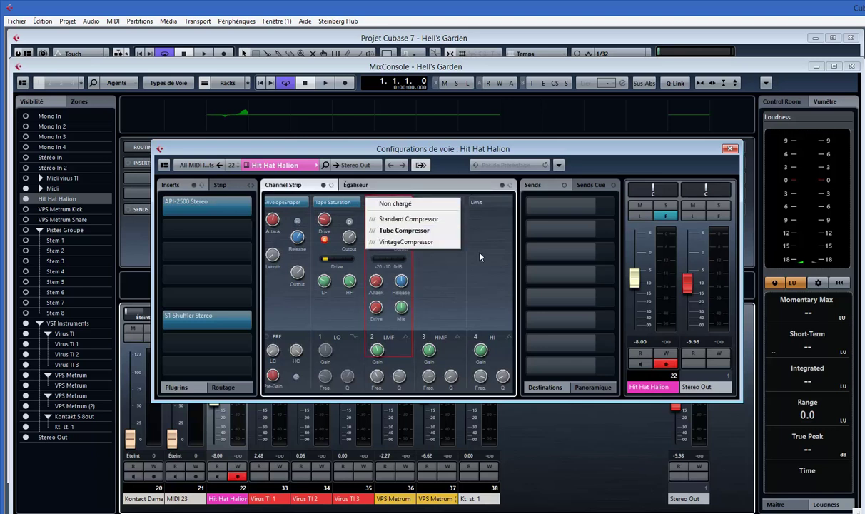
left_click(449, 238)
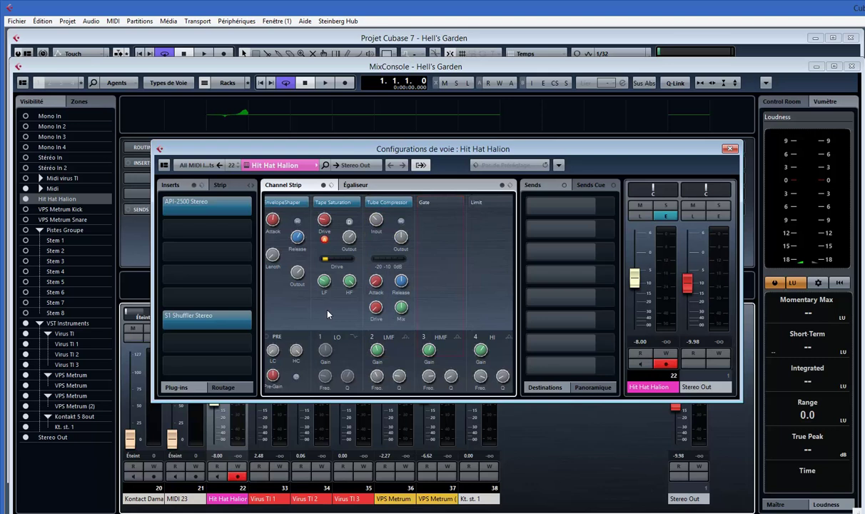
Load the Brickwall Limiter into the Limit slot of the channel strip and close the channel settings.
left_click(509, 204)
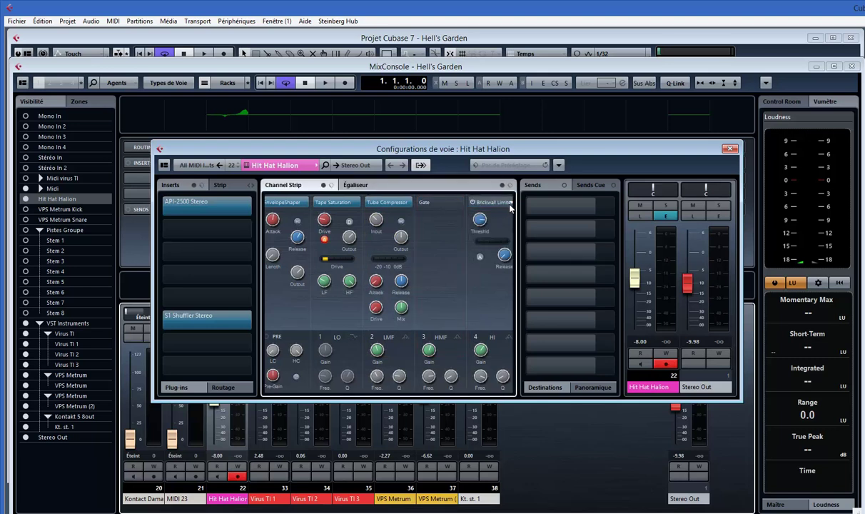
left_click(510, 206)
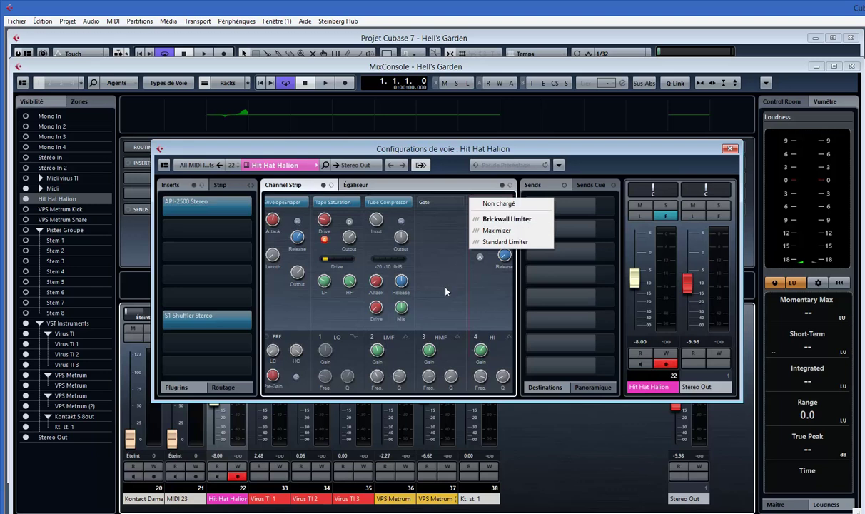
left_click(421, 272)
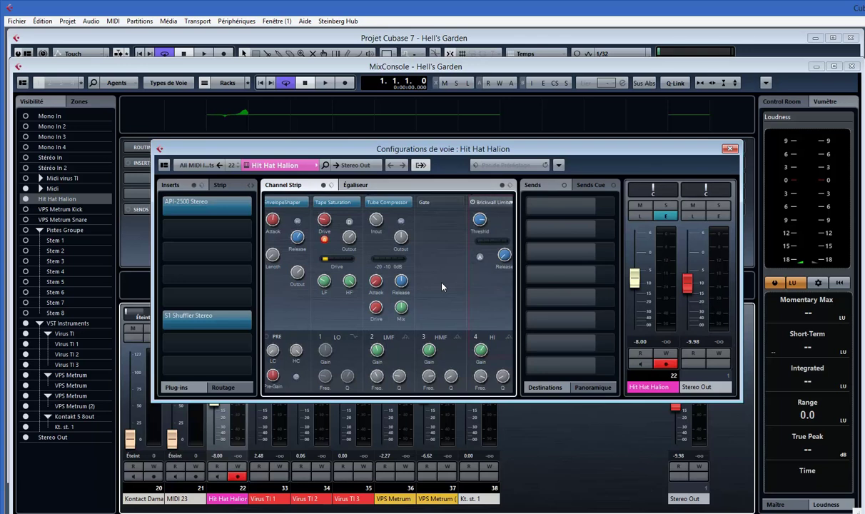
left_click(730, 149)
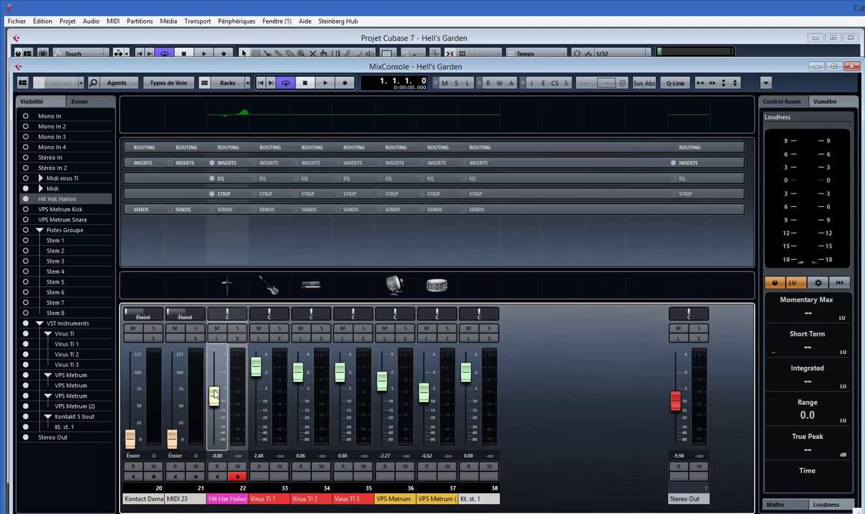
Browse the factory and user track pictures for the Hit Hat Halion channel and leave without changing its picture.
double_click(228, 288)
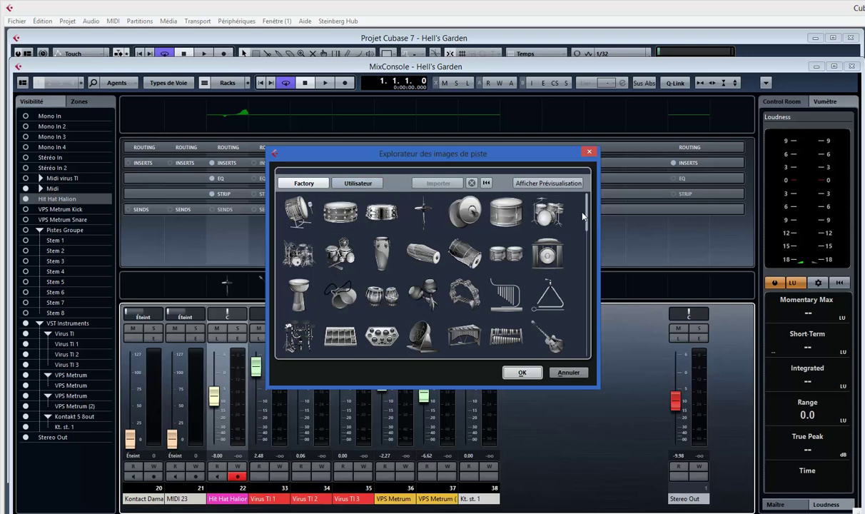
left_click_drag(588, 211, 564, 220)
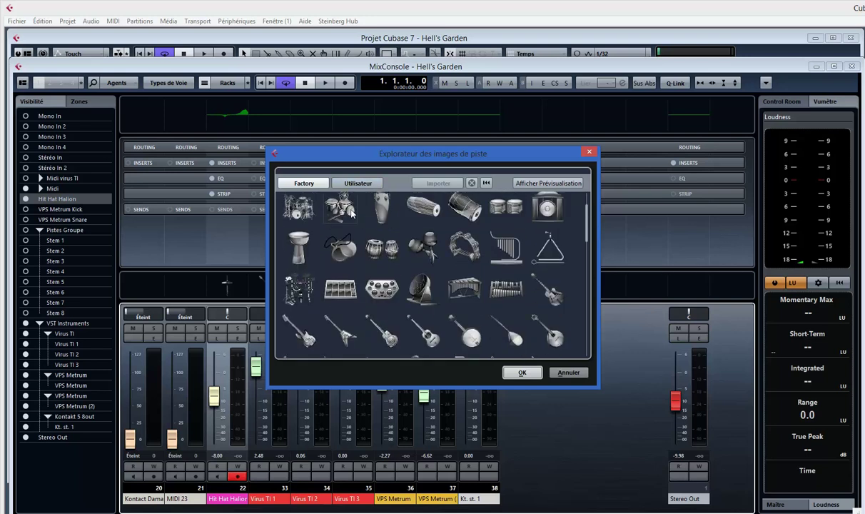
left_click(367, 186)
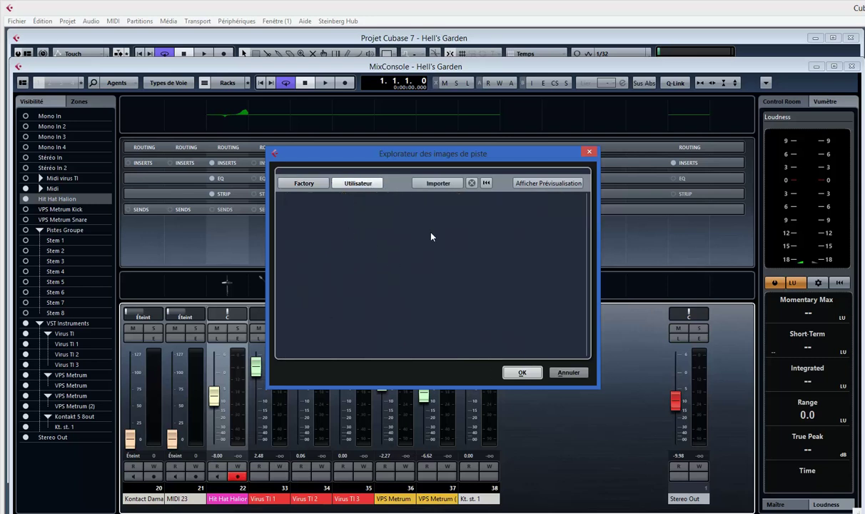
left_click(570, 373)
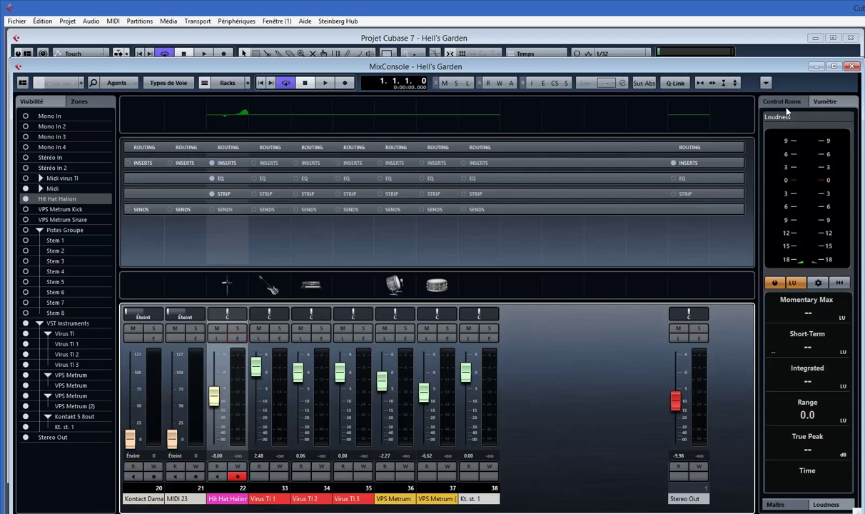
Hide the Control Room/Vumètre section through the mixer window layout, show it again and close the layout options.
left_click(24, 83)
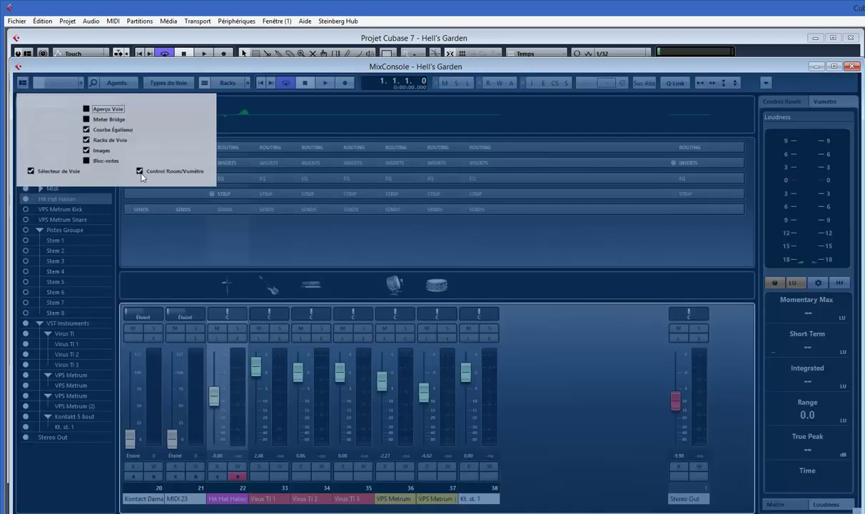
left_click(142, 172)
left_click(141, 172)
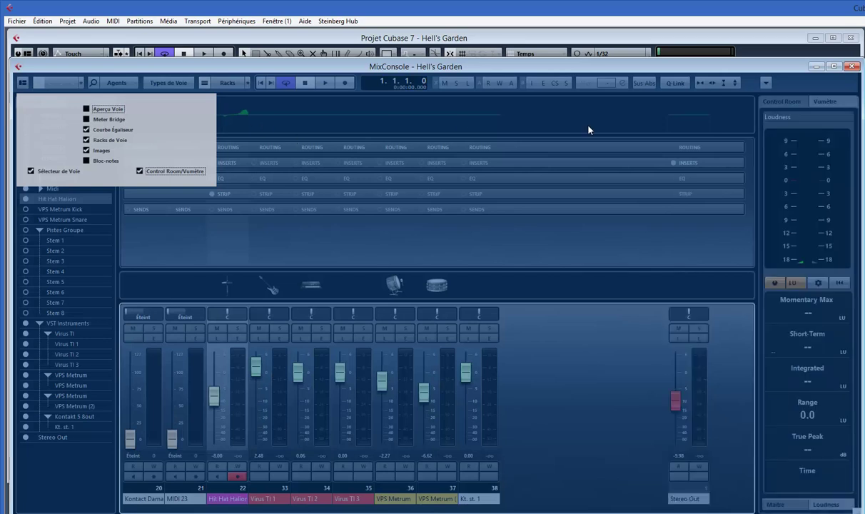
left_click(789, 349)
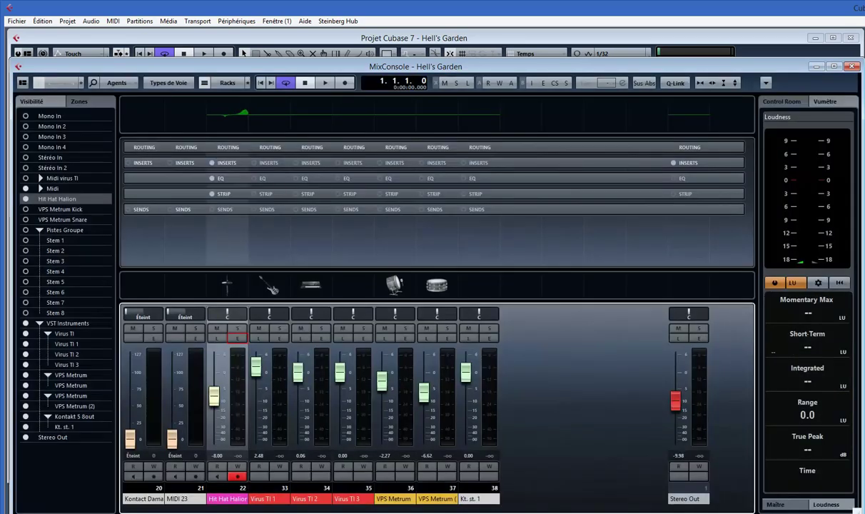
Play the project to examine the Maître level meter and the Loudness meter, and stop playback.
left_click(784, 505)
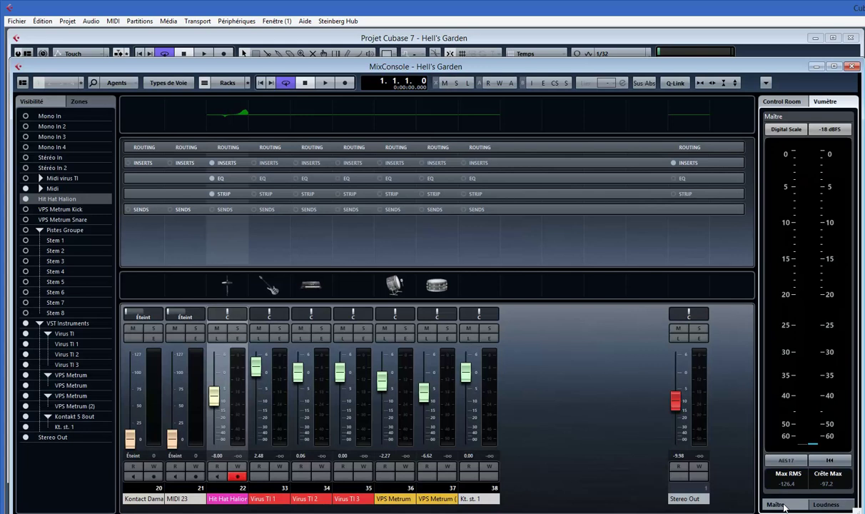
key("space")
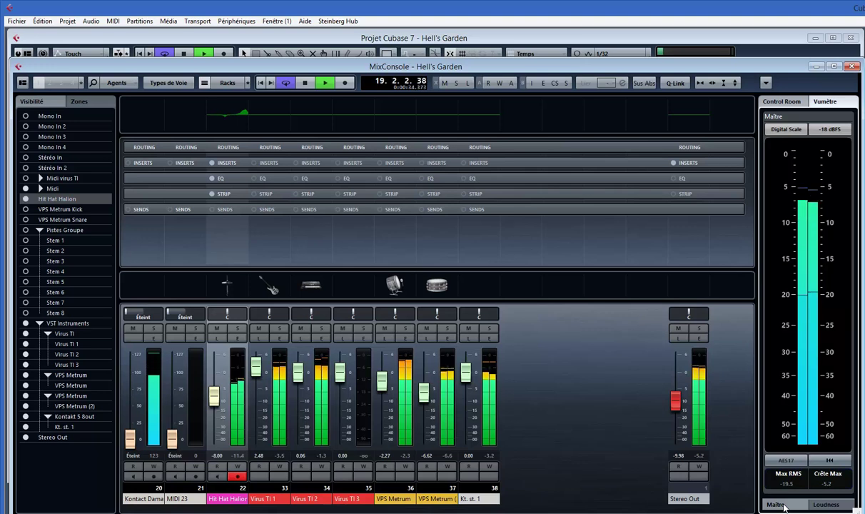
left_click(826, 505)
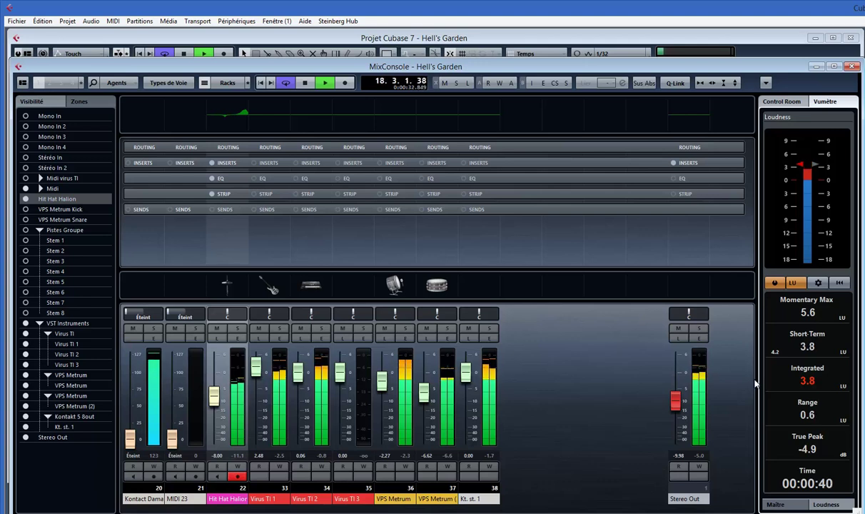
key("space")
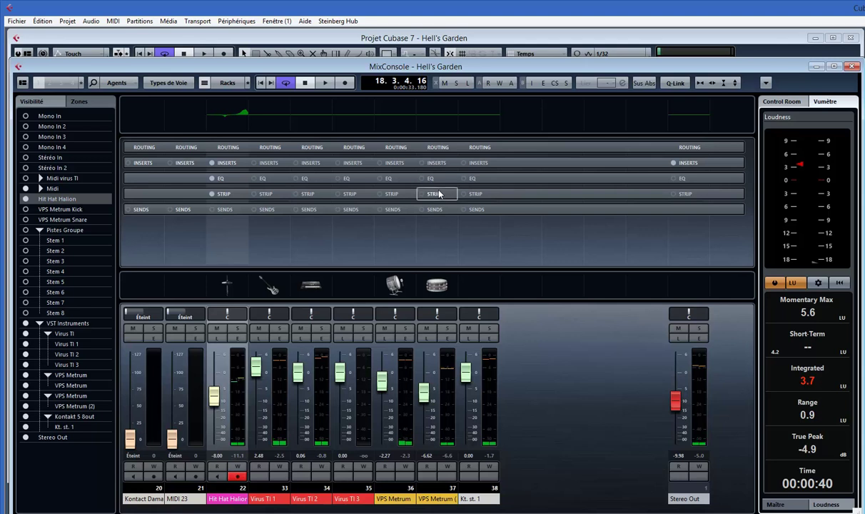
Bypass the inserts, equalisers, channel strips and sends across the mixer channels, and lift these bypasses again.
left_click(530, 84)
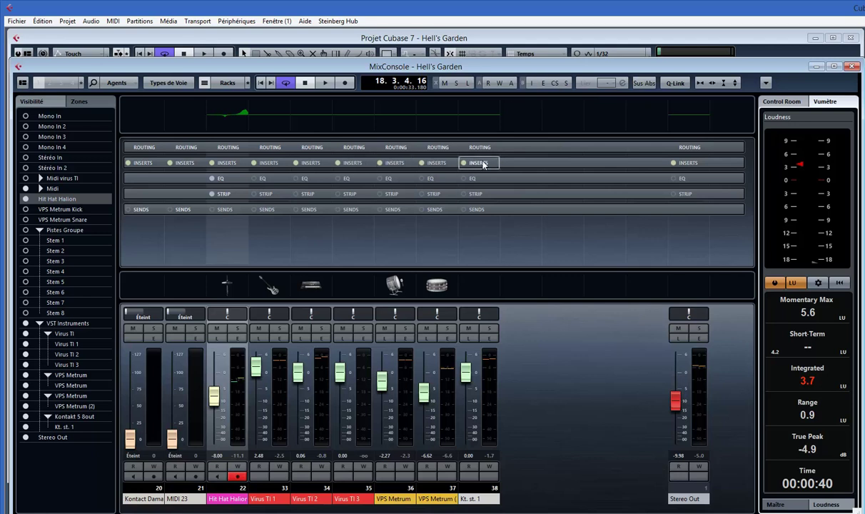
left_click(532, 83)
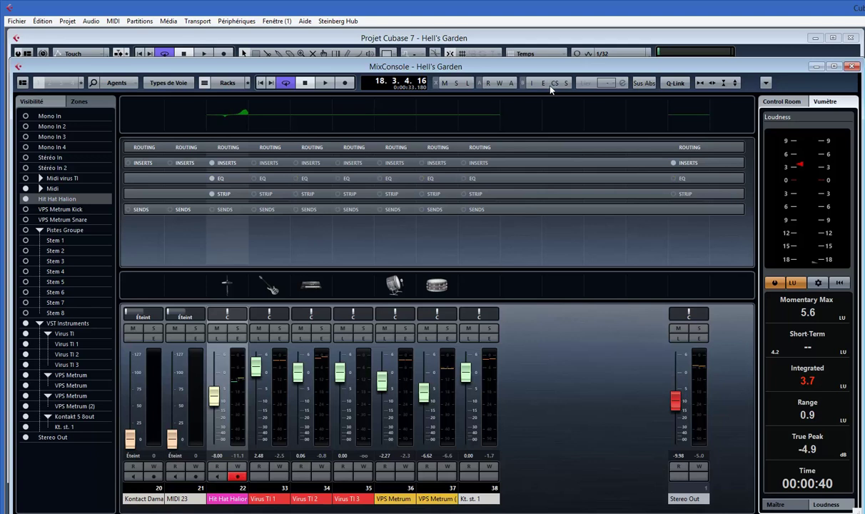
left_click(554, 84)
left_click(561, 85)
left_click(555, 83)
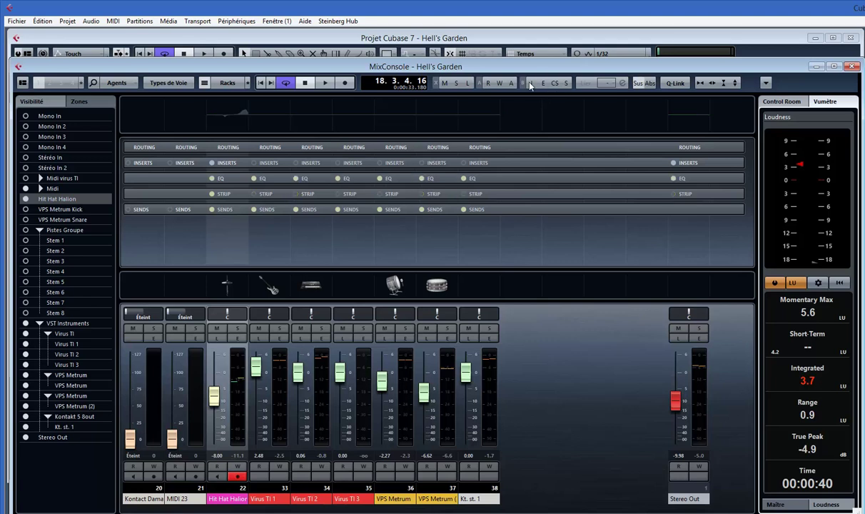
left_click(534, 84)
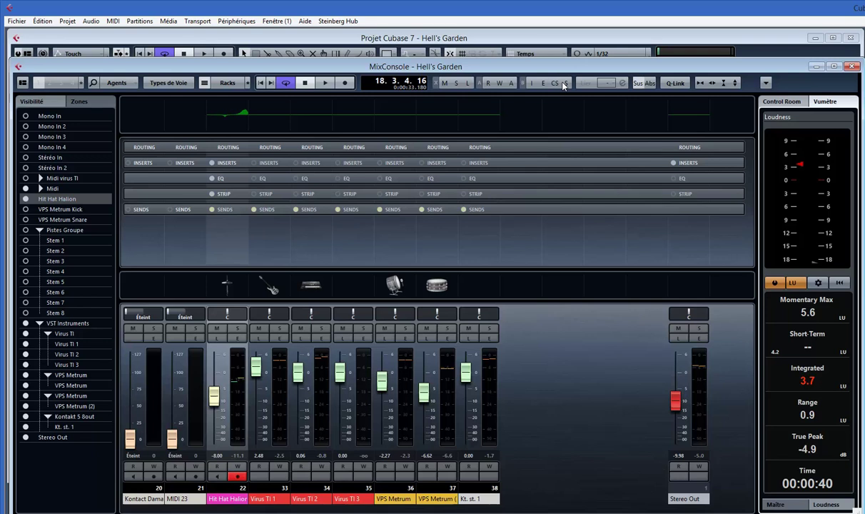
left_click(567, 84)
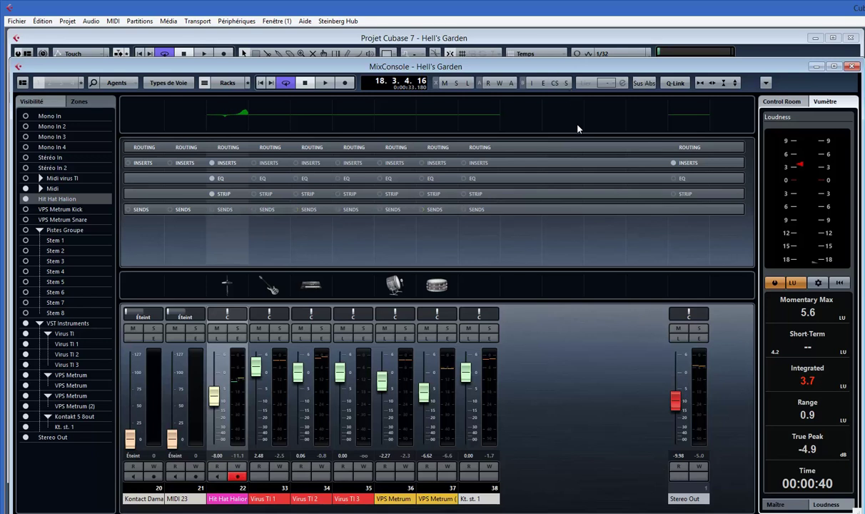